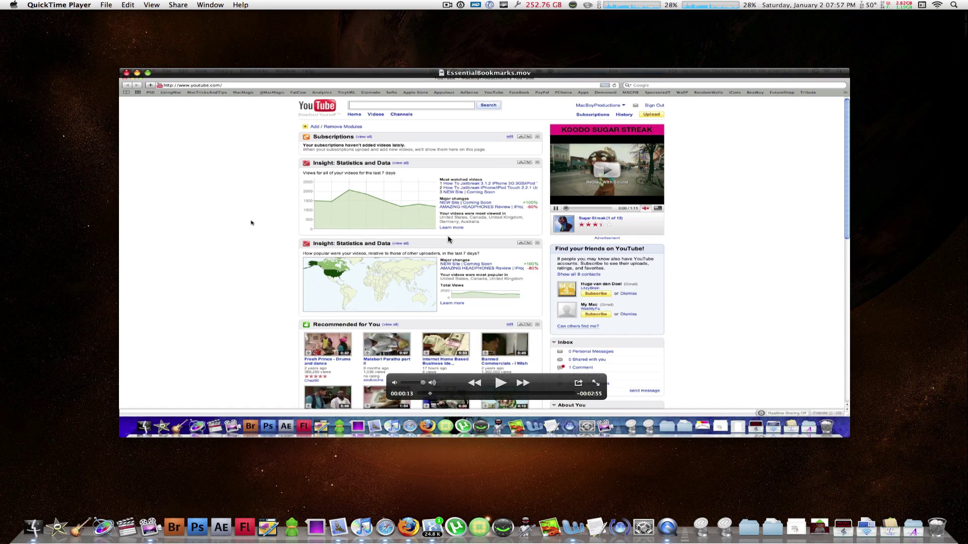
# Step: Fast-forward EssentialBookmarks.mov at 4x, pause at 00:00:14, then resume fast-forwarding
pyautogui.click(517, 384)
pyautogui.click(518, 384)
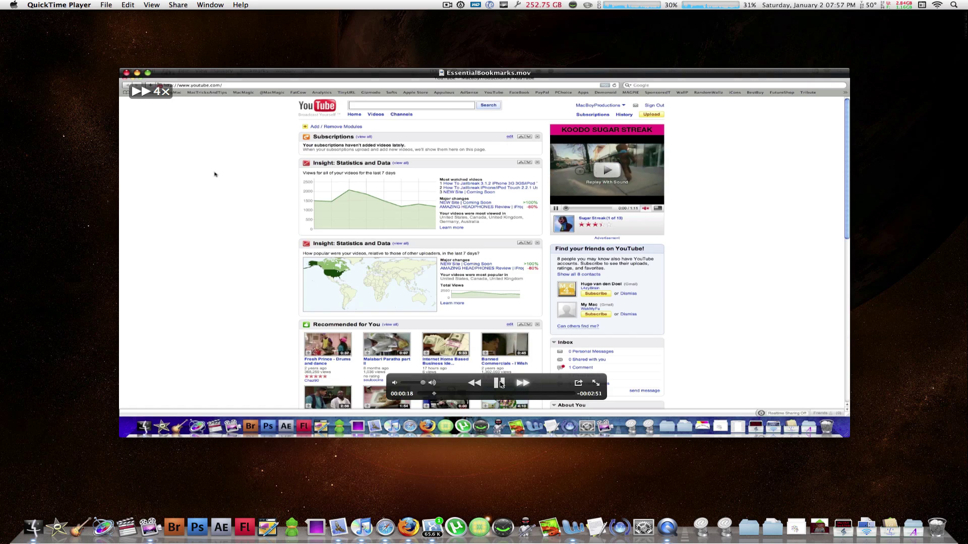
pyautogui.click(499, 383)
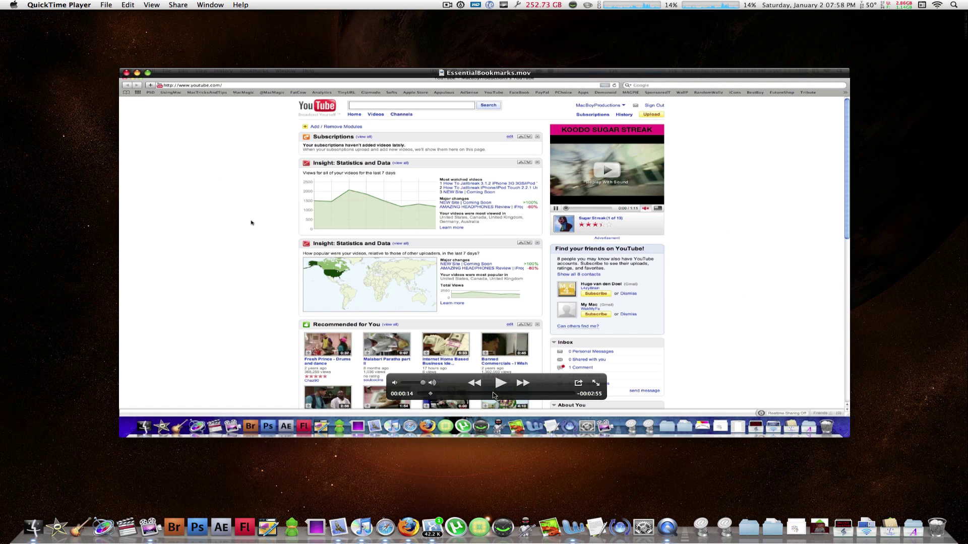
pyautogui.click(524, 384)
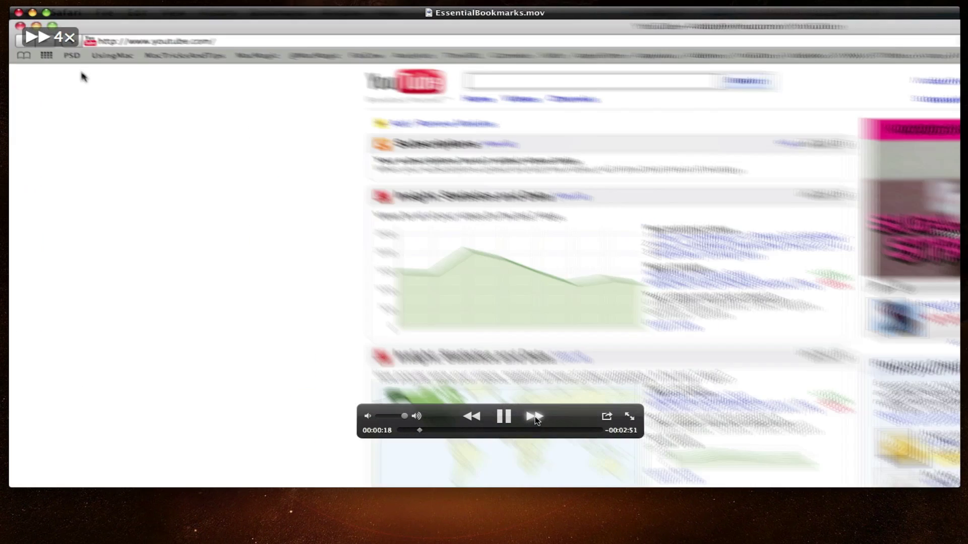
# Step: Fast-forward the movie at rising speed and stop at the psdgraphics page
pyautogui.click(523, 385)
pyautogui.click(523, 384)
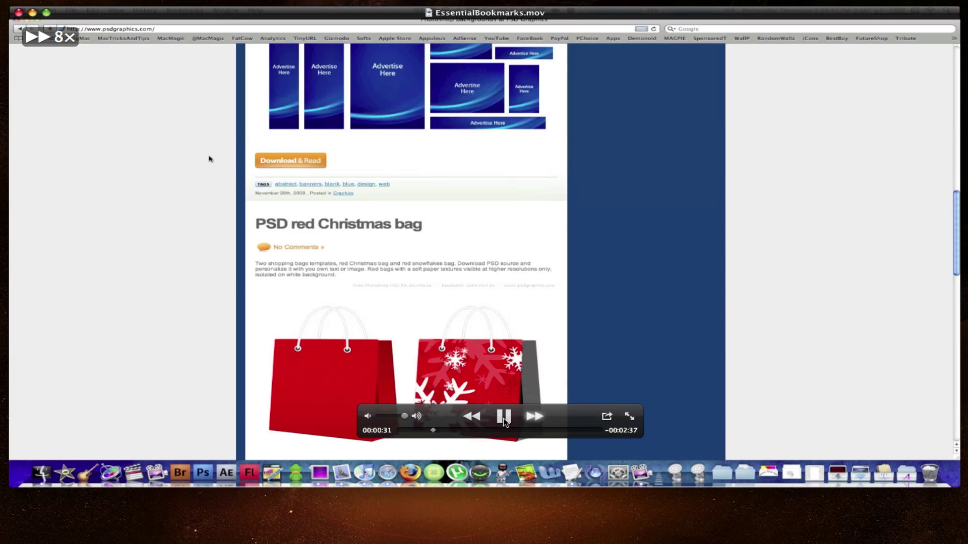
pyautogui.click(503, 421)
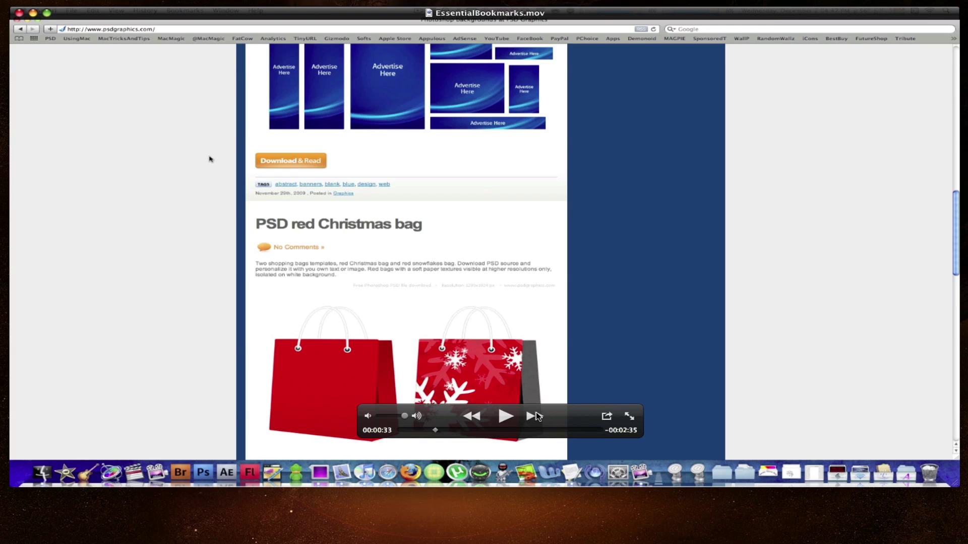
# Step: Resume playback, raising the speed step by step to 1.6x, then pause at UsingMac.com
pyautogui.click(536, 418)
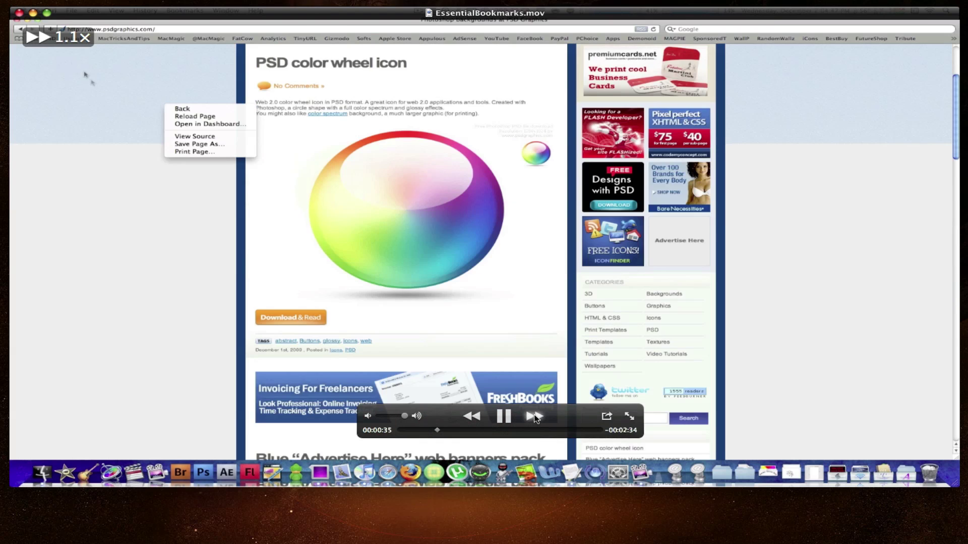
pyautogui.keyDown('alt'); pyautogui.click(536, 418); pyautogui.keyUp('alt')
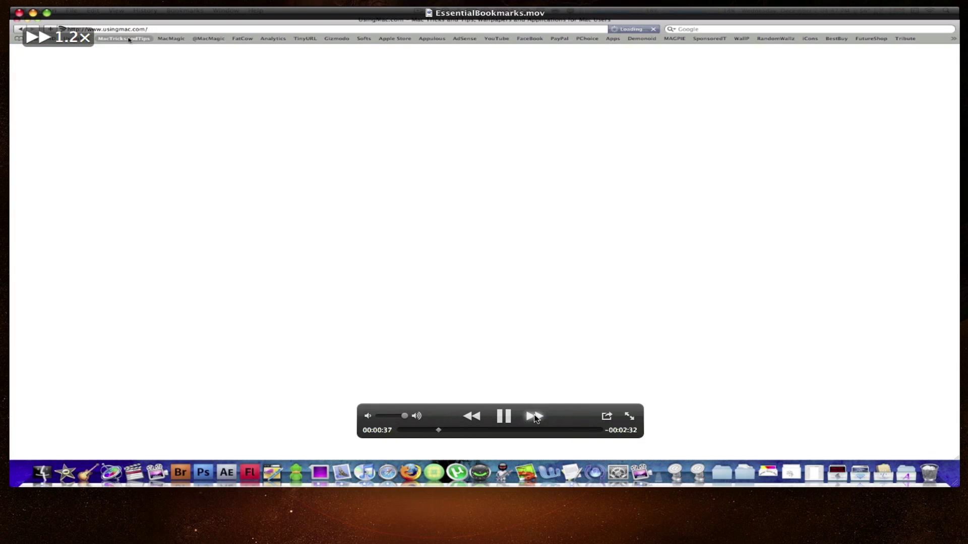
pyautogui.keyDown('alt'); pyautogui.click(536, 418); pyautogui.keyUp('alt')
pyautogui.keyDown('alt'); pyautogui.click(536, 418); pyautogui.keyUp('alt')
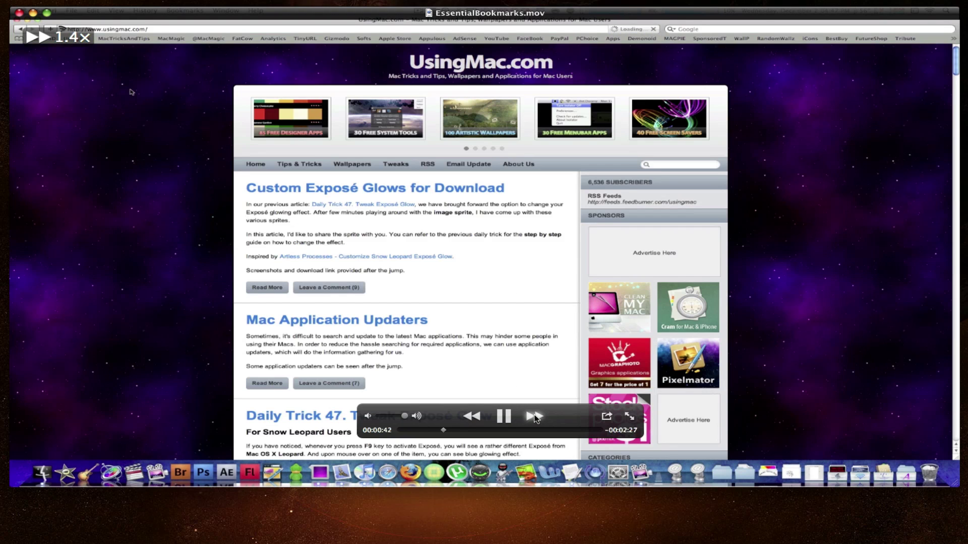
pyautogui.keyDown('alt'); pyautogui.click(536, 417); pyautogui.keyUp('alt')
pyautogui.keyDown('alt'); pyautogui.click(536, 418); pyautogui.keyUp('alt')
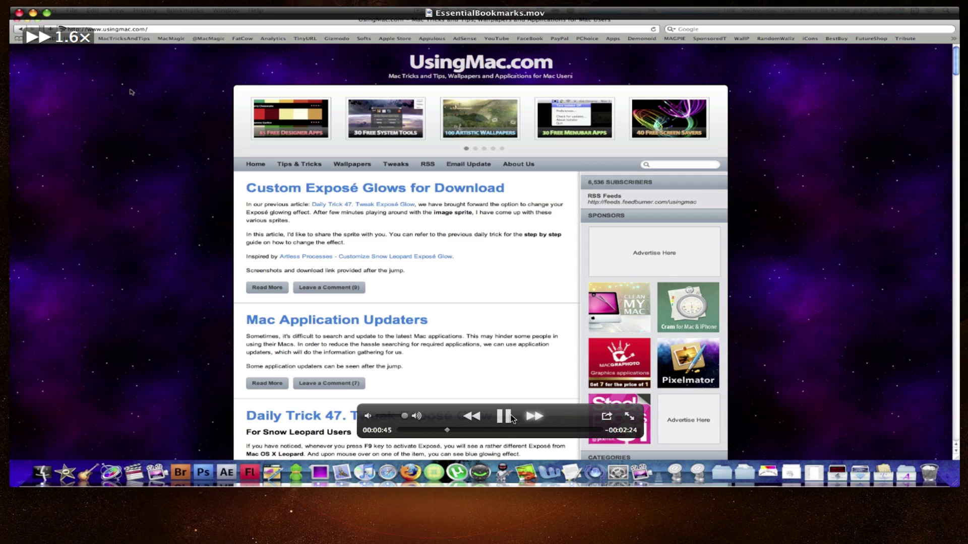
pyautogui.click(504, 419)
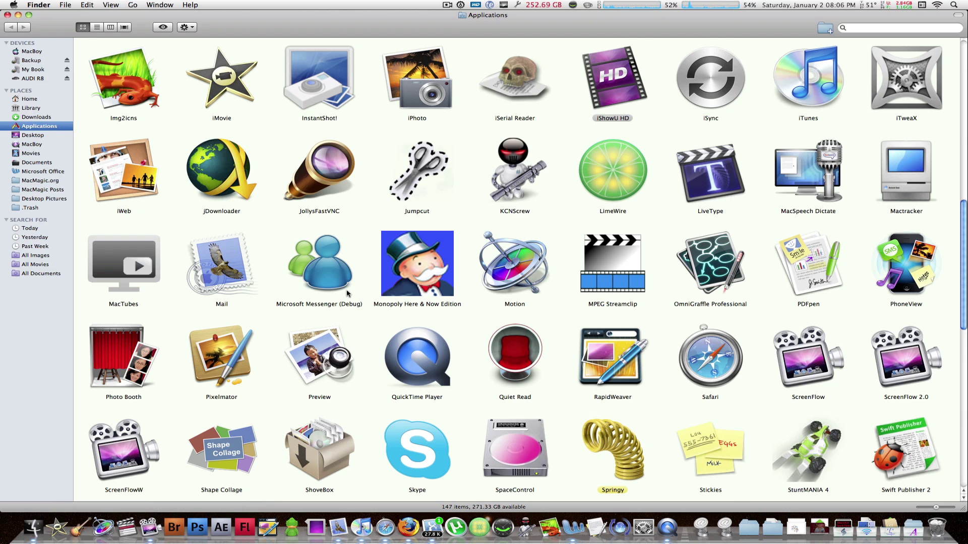
pyautogui.scroll(-15, 347, 292)
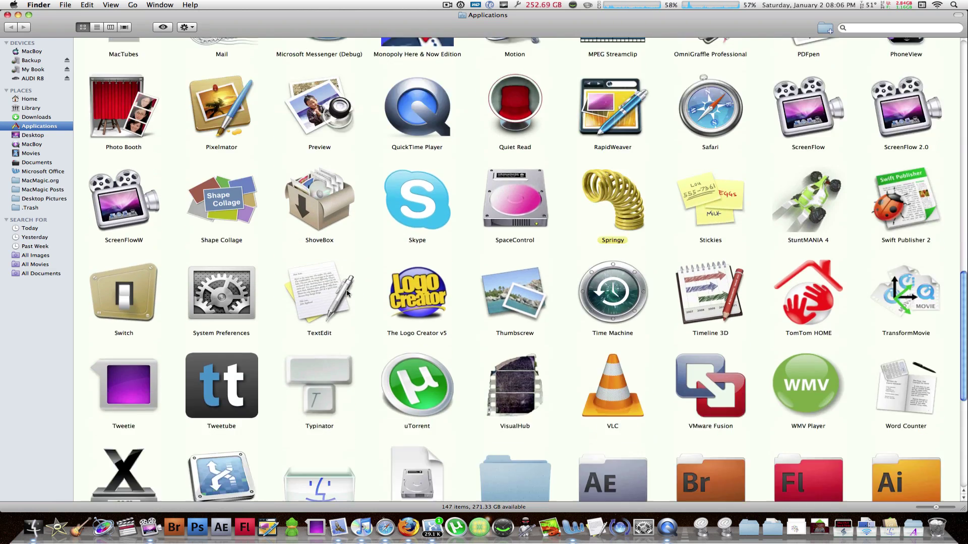
pyautogui.scroll(20, 373, 296)
pyautogui.click(862, 28)
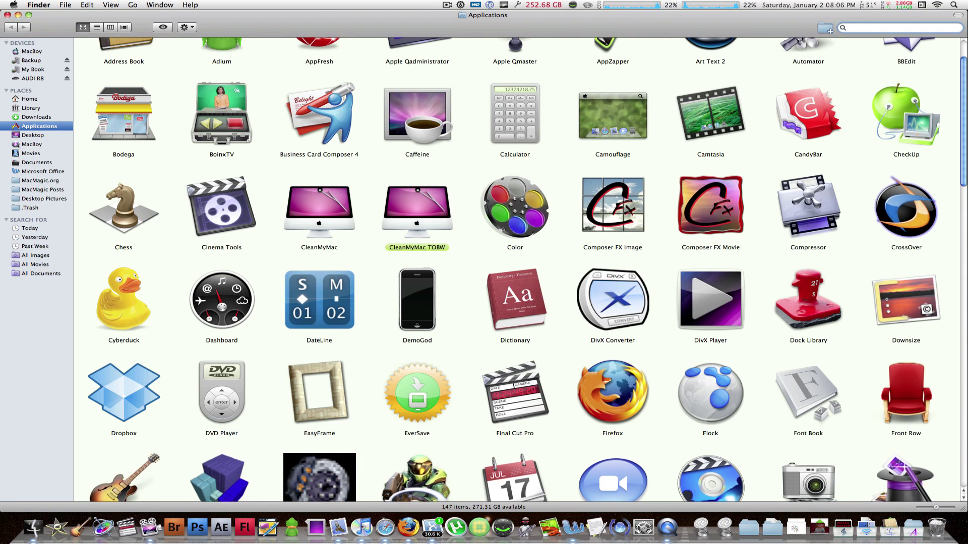
pyautogui.write('cand')
pyautogui.press('super+w')
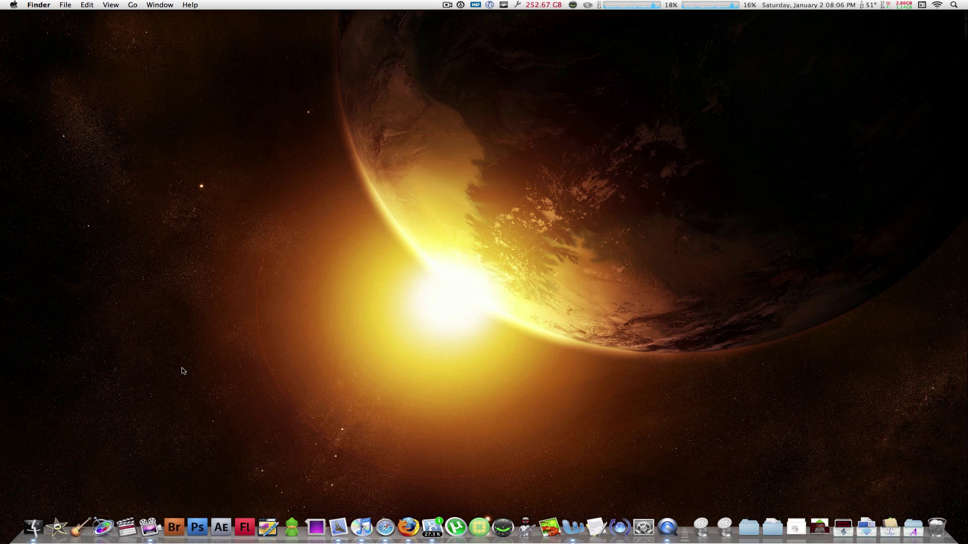
pyautogui.keyDown('super'); pyautogui.click(273, 530); pyautogui.keyUp('super')
# Step: In Mail, show the Dictionary definition of 'respond' in the YouTube subscription message with Cmd-Ctrl-D
pyautogui.click(341, 526)
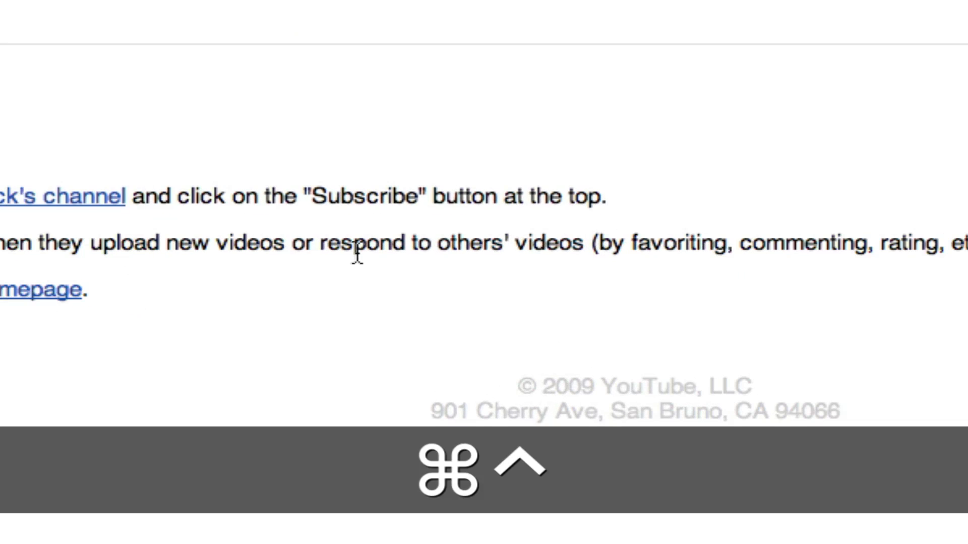
pyautogui.press('super+ctrl+d')
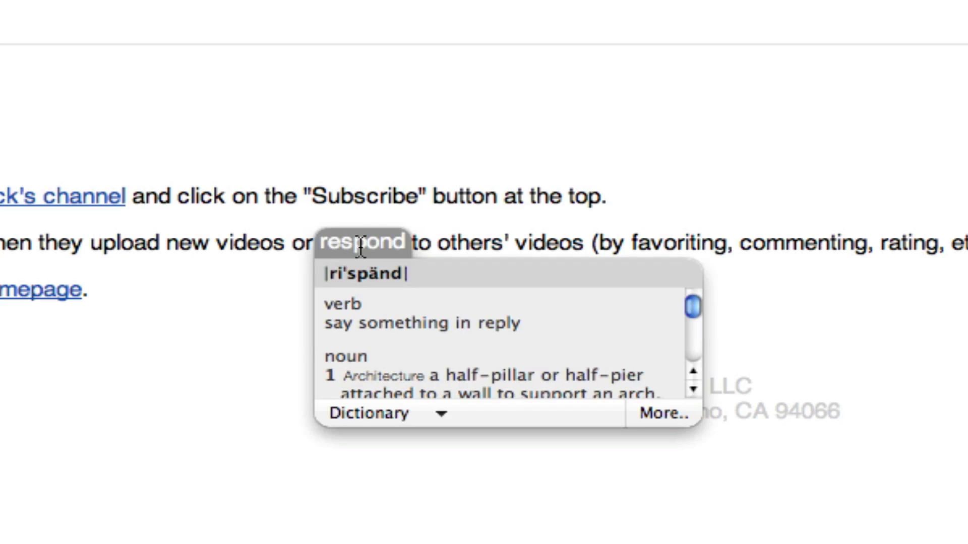
pyautogui.scroll(-5, 469, 383)
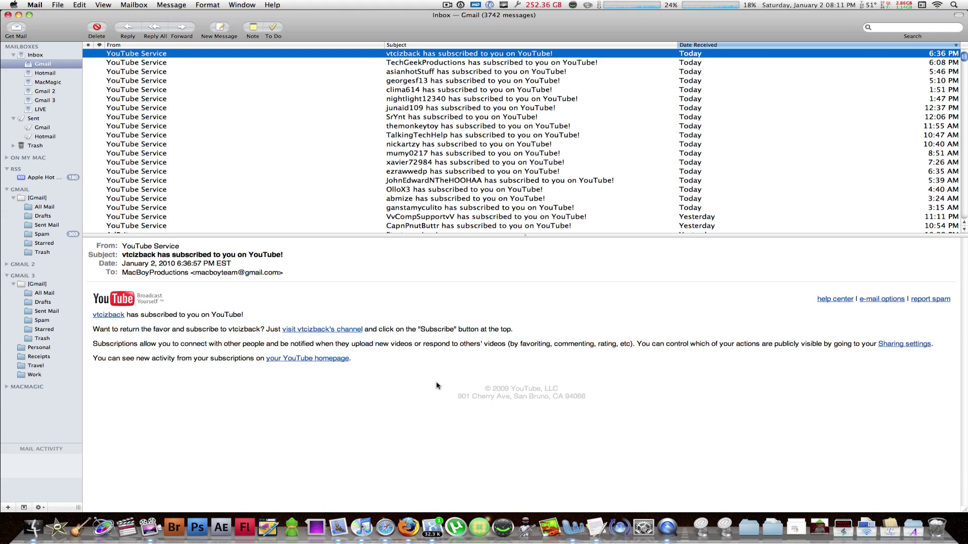
pyautogui.click(388, 537)
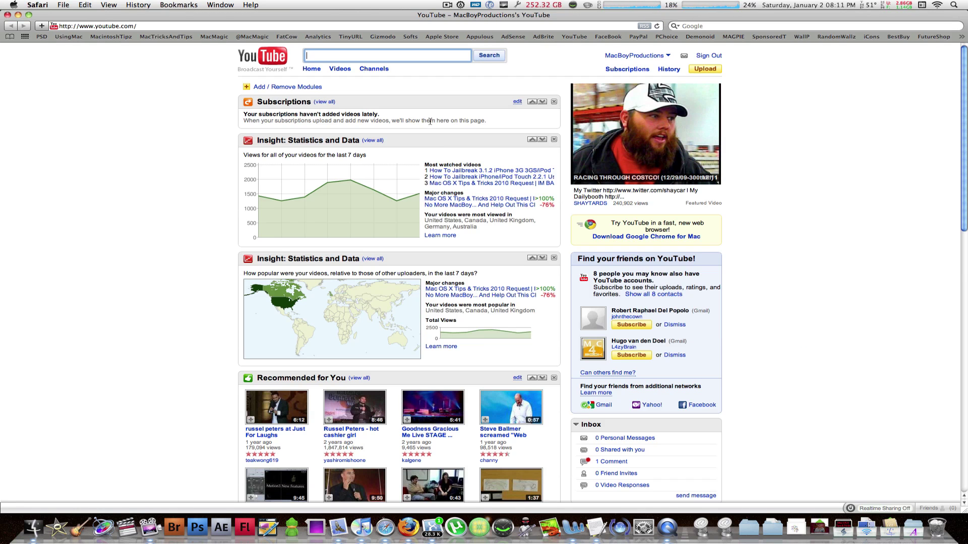
# Step: Show the Dictionary definition of 'them' on the YouTube page, then dismiss the pop-up
pyautogui.press('ctrl+super+d')
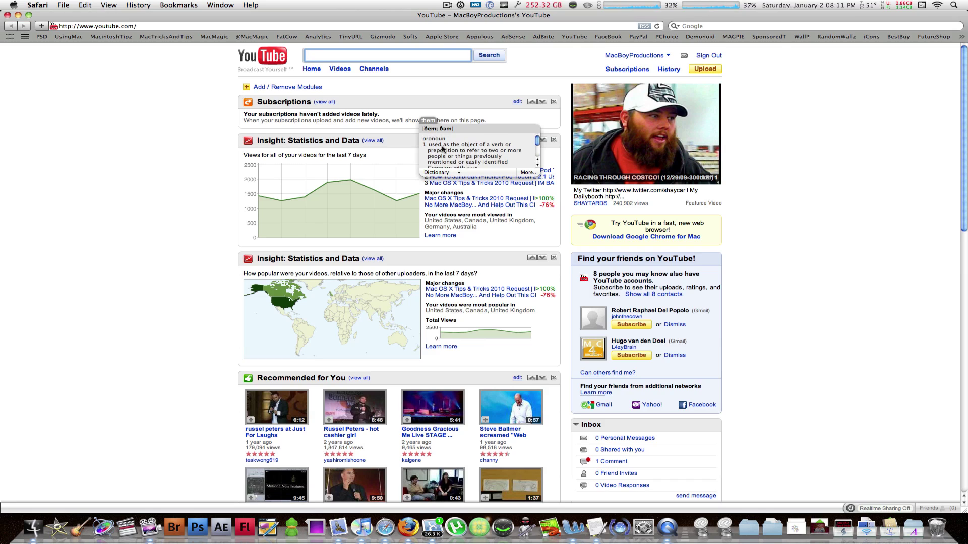
pyautogui.click(470, 123)
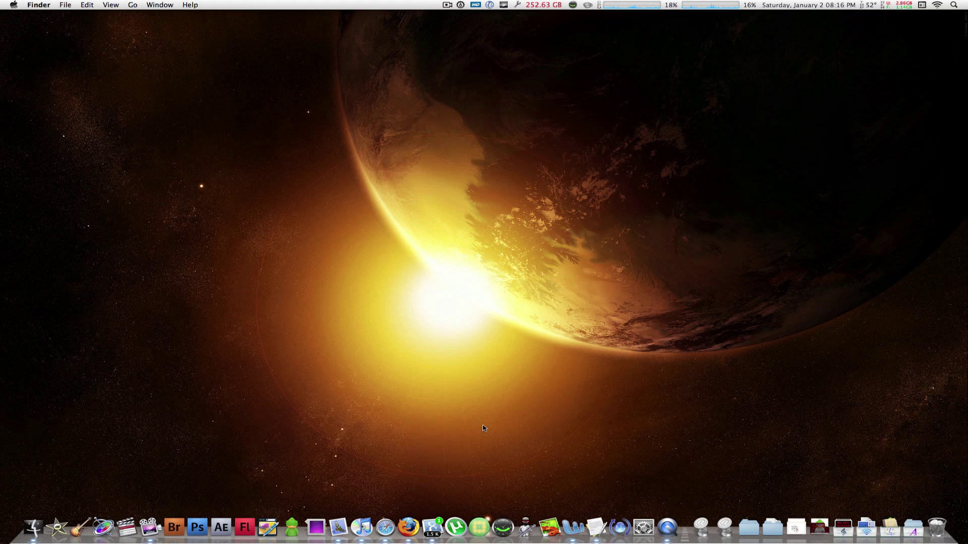
pyautogui.click(386, 526)
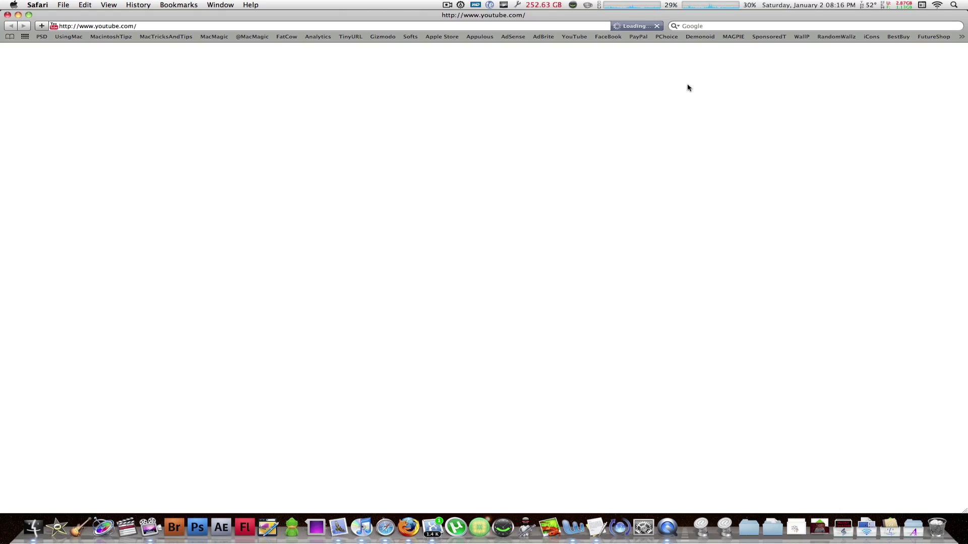
pyautogui.click(718, 25)
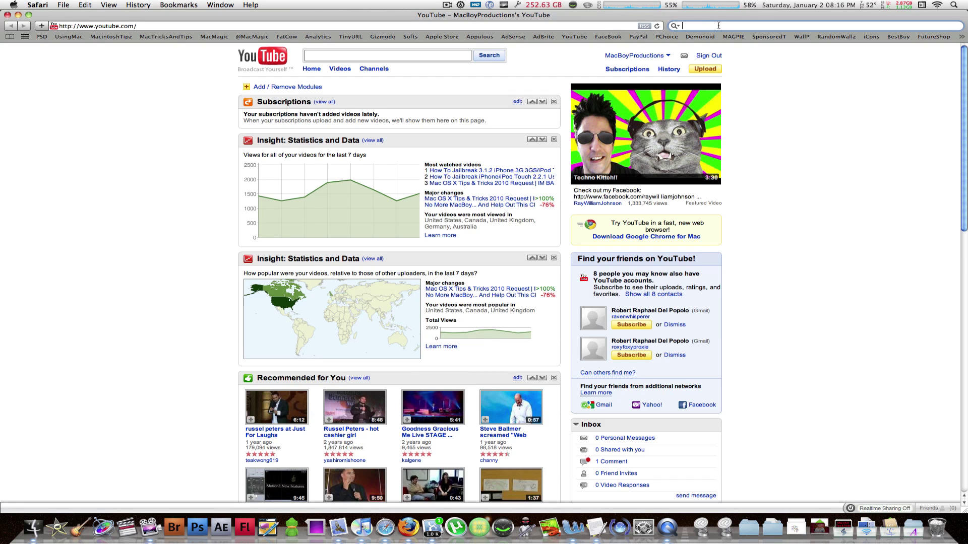
pyautogui.write('ap')
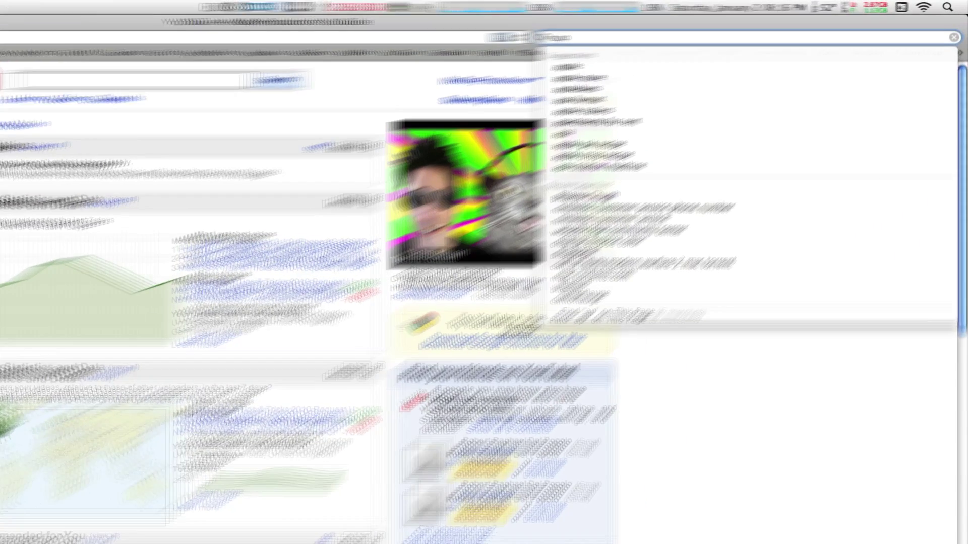
pyautogui.press('Escape')
pyautogui.press('Escape')
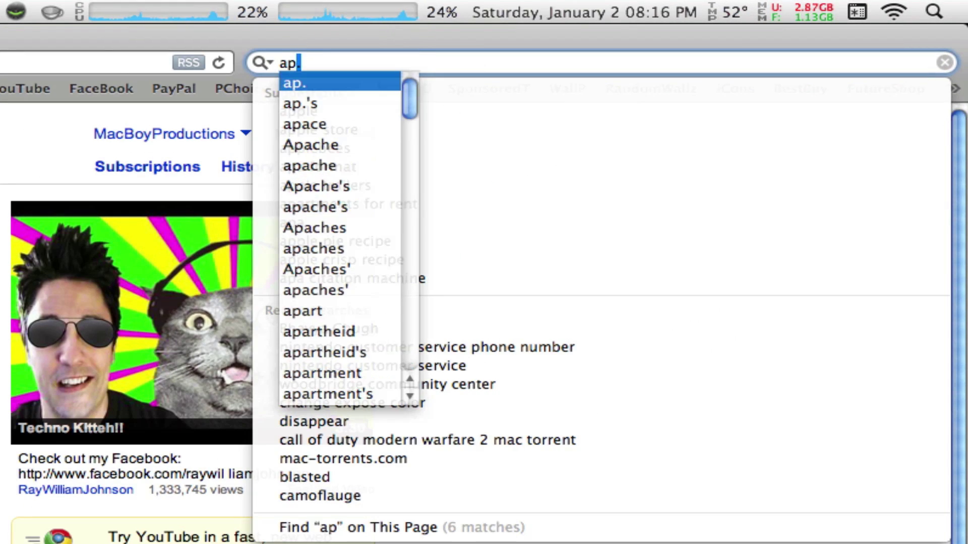
pyautogui.press('Escape')
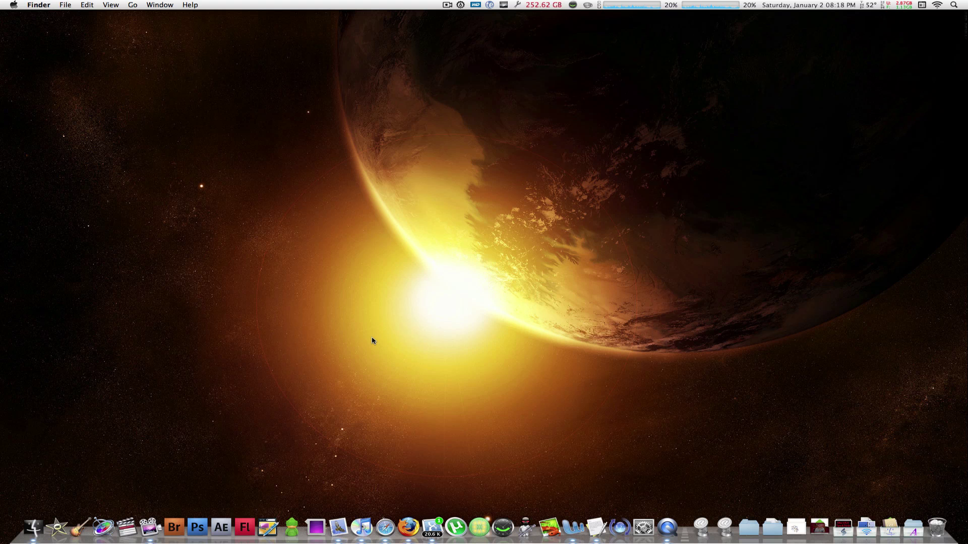
pyautogui.click(33, 528)
pyautogui.press('super+o')
pyautogui.press('F9')
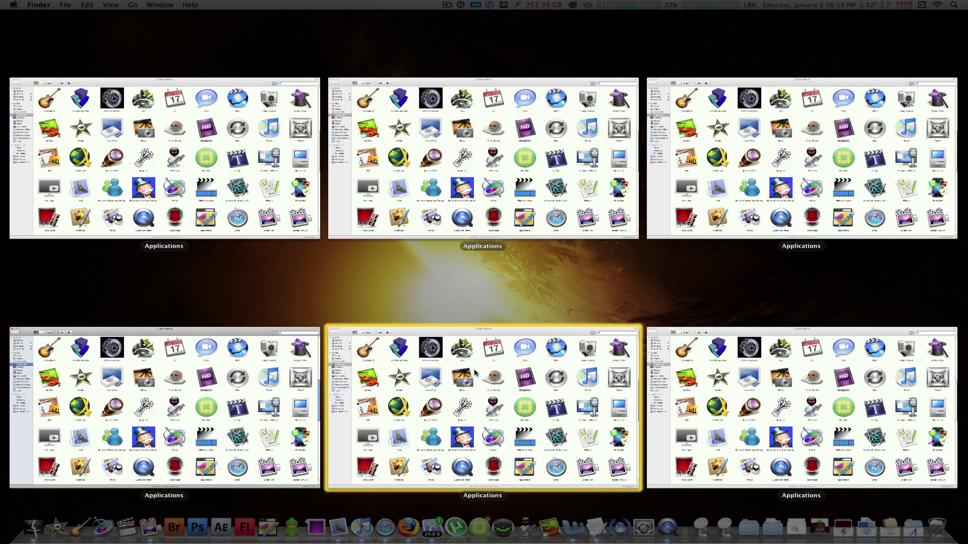
pyautogui.click(474, 373)
pyautogui.press('super+w')
pyautogui.press('super+w')
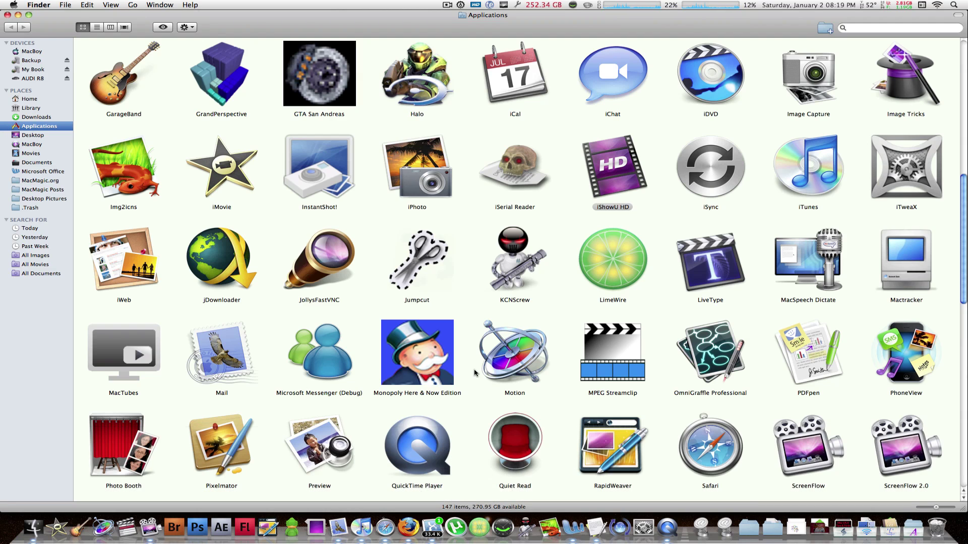
pyautogui.press('super+alt+w')
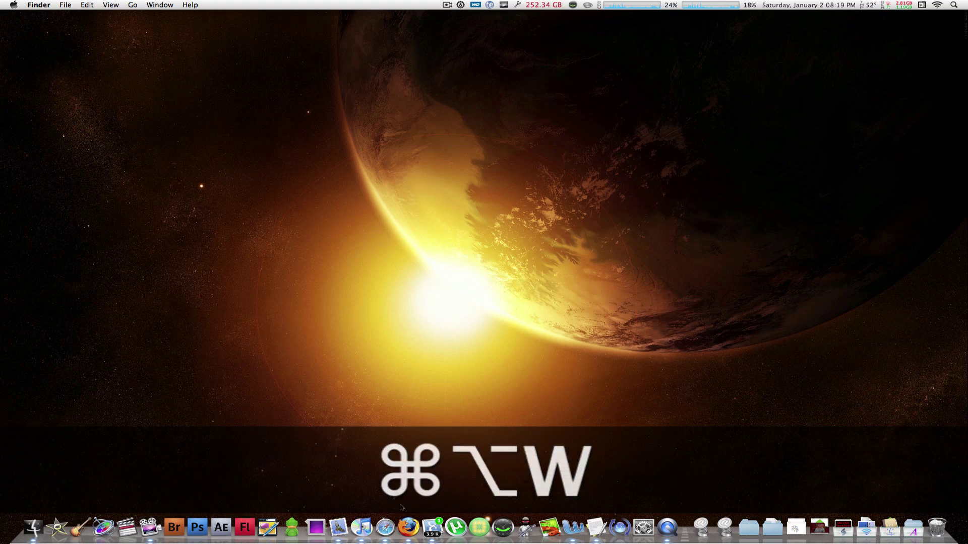
# Step: Open Safari with a new window and show all its YouTube windows side by side
pyautogui.click(386, 527)
pyautogui.press('super+n')
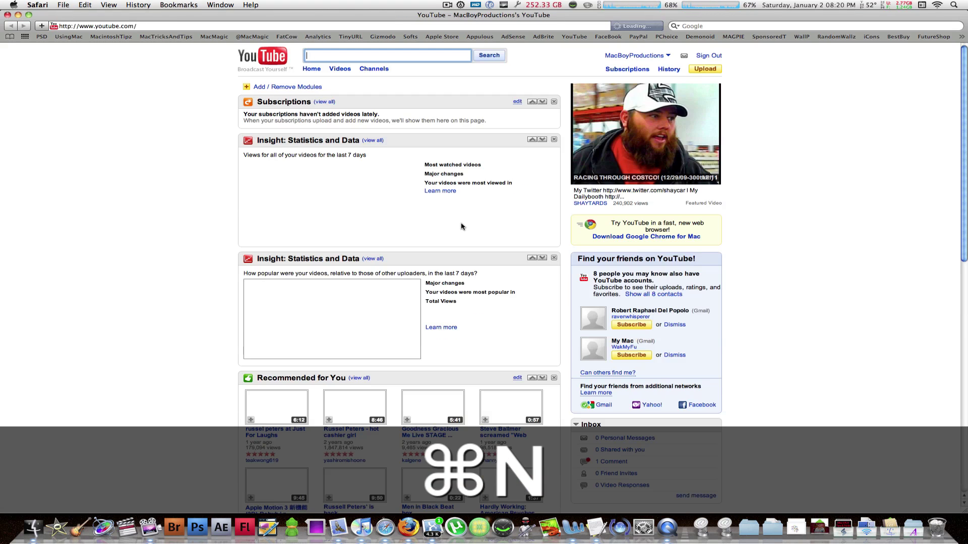
pyautogui.press('F9')
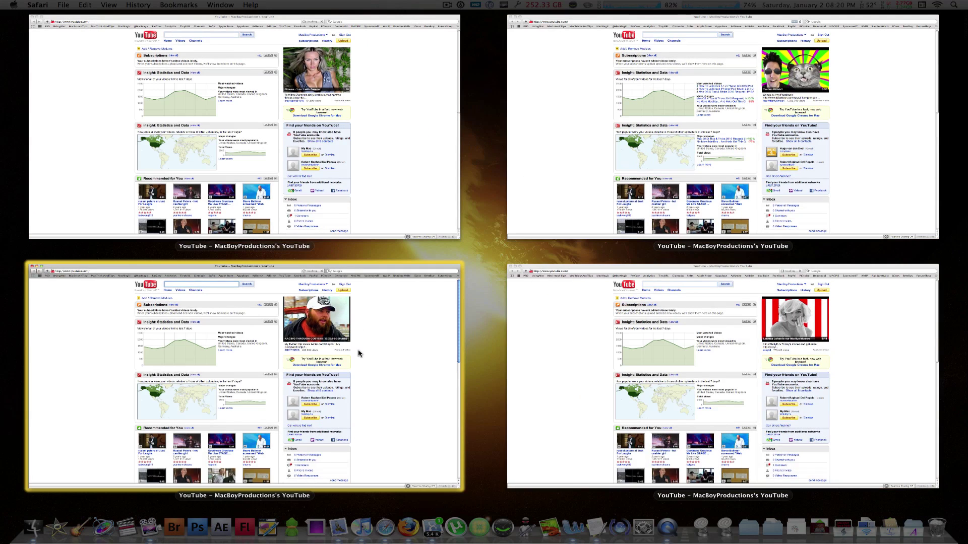
# Step: Pick one Safari window and close every Safari window with Command-Option-W
pyautogui.press('super+alt')
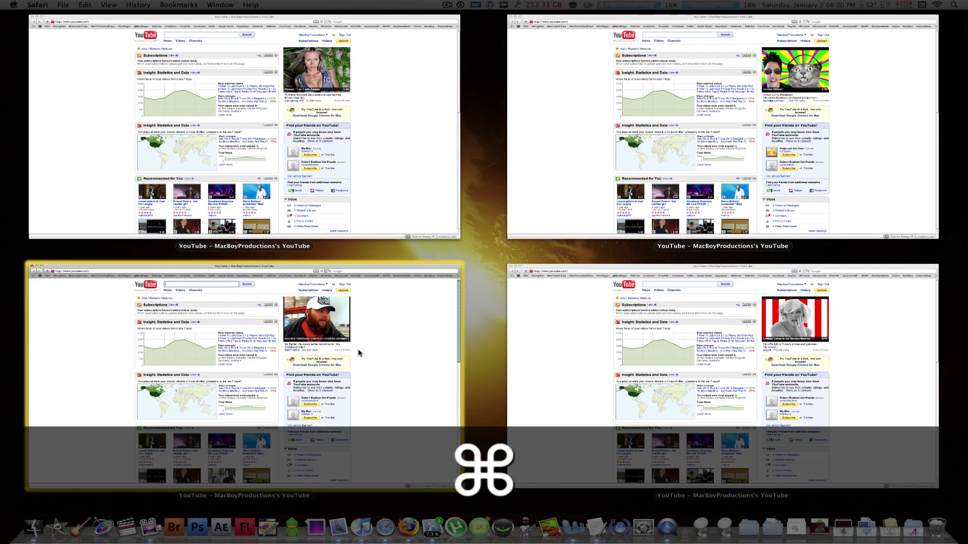
pyautogui.press('super+alt+w')
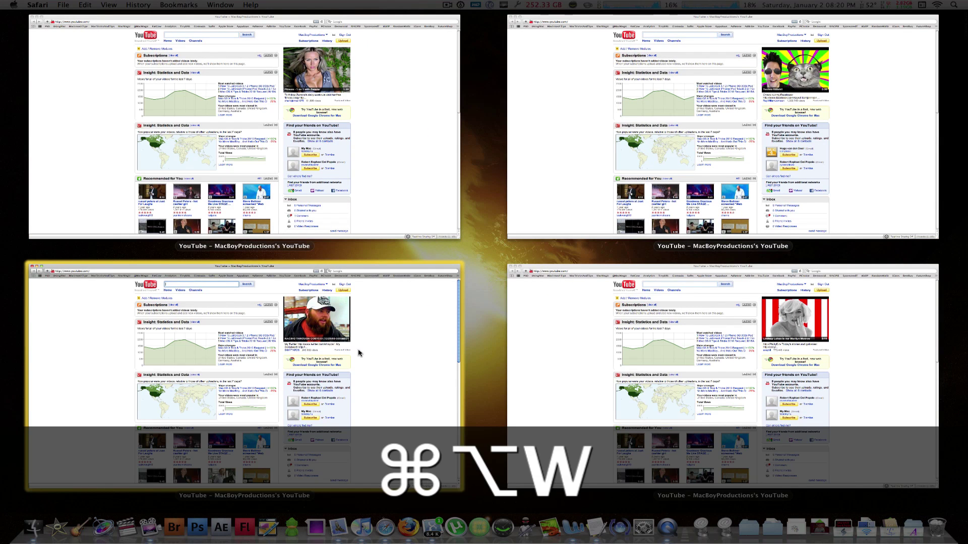
pyautogui.click(359, 353)
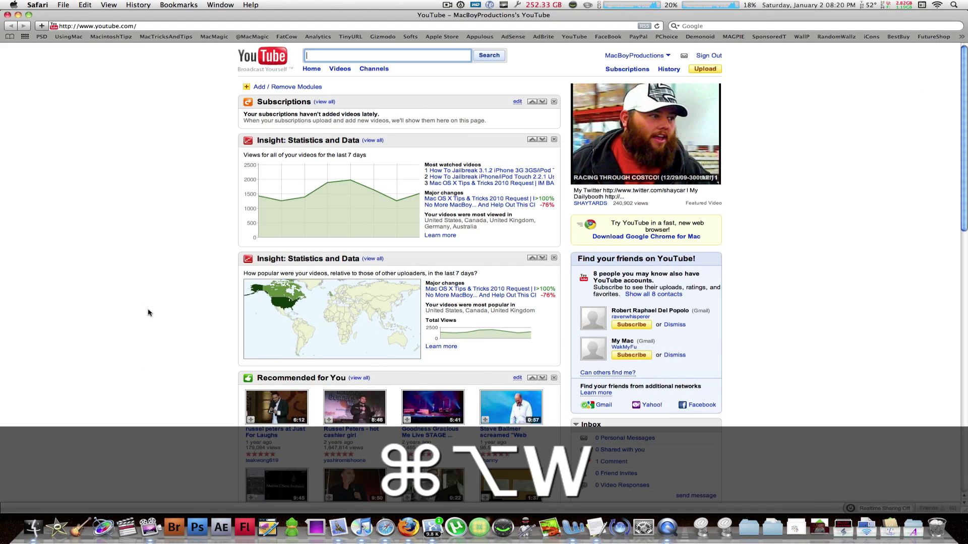
pyautogui.press('super+alt+w')
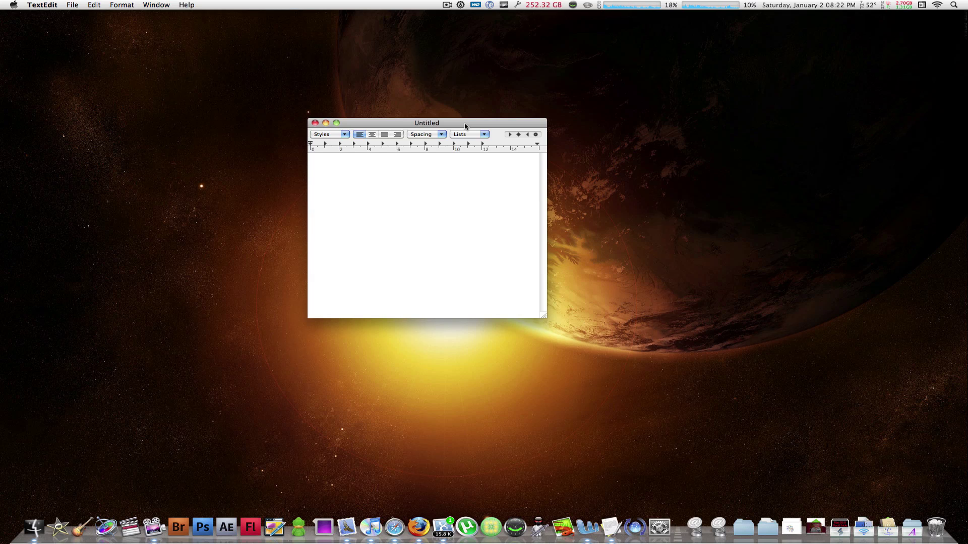
# Step: Move the Untitled TextEdit window aside and type the Apple logo with Shift-Option-K
pyautogui.moveTo(465, 126); pyautogui.dragTo(512, 135)
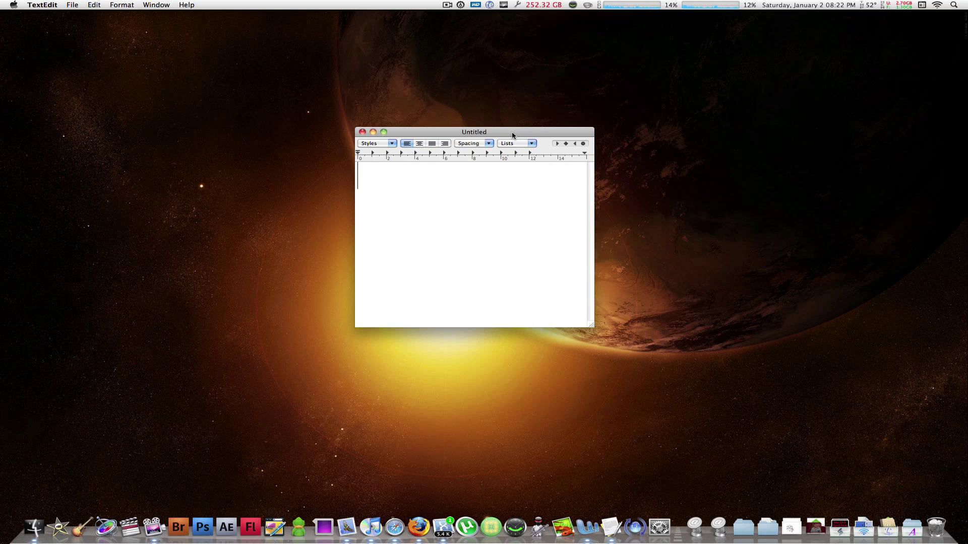
pyautogui.hotkey('alt', 'shift', 'k')
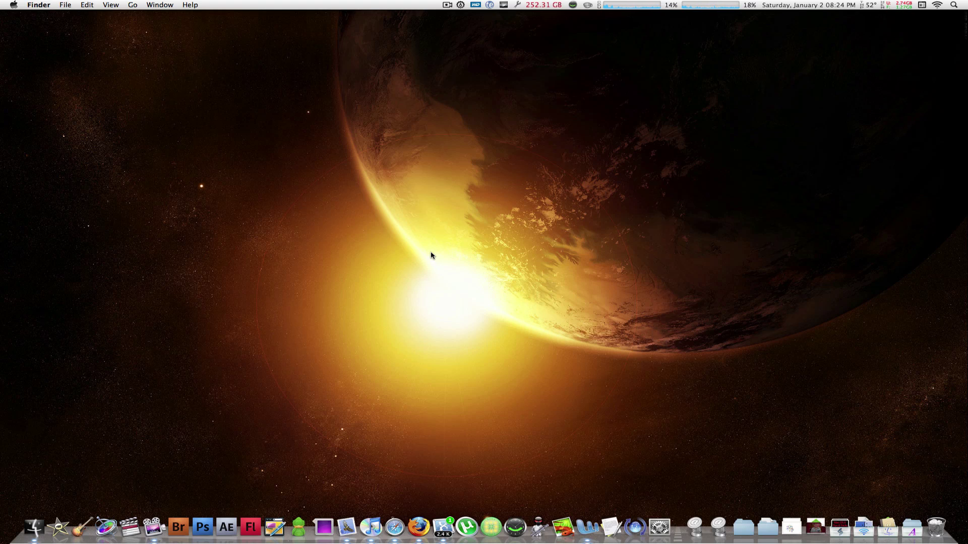
# Step: Sleep the display, then review Energy Saver: computer sleep Never, display sleep 1 min
pyautogui.hotkey('ctrl', 'shift')
pyautogui.click(660, 527)
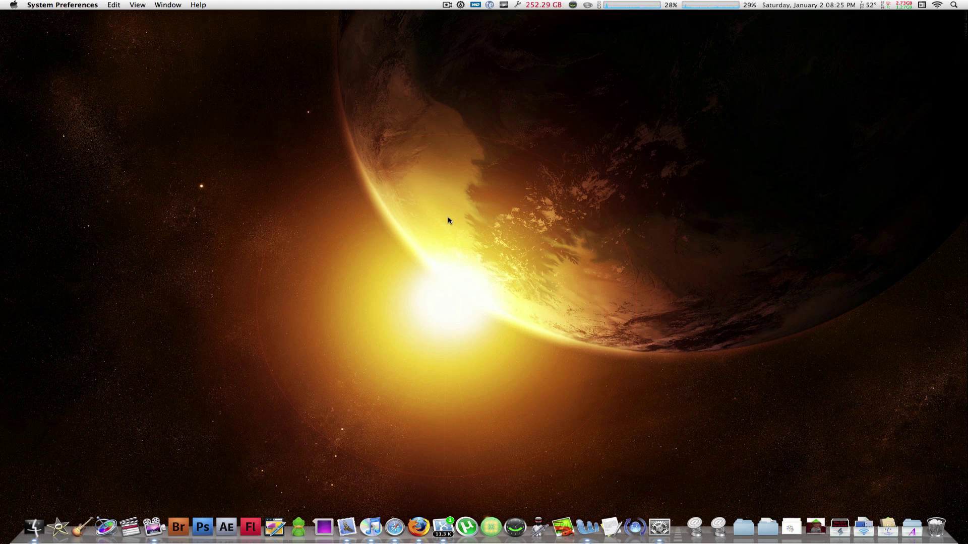
pyautogui.click(420, 196)
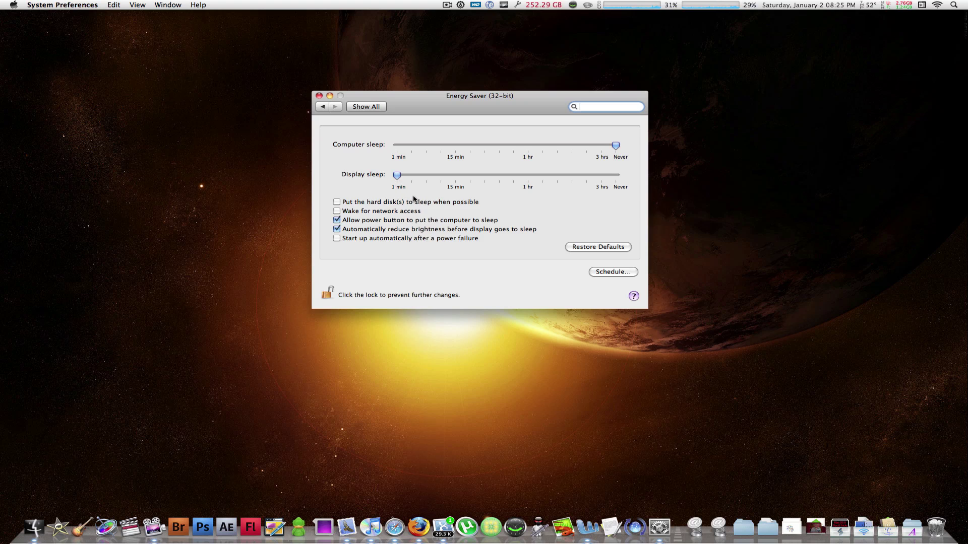
pyautogui.press('super+q')
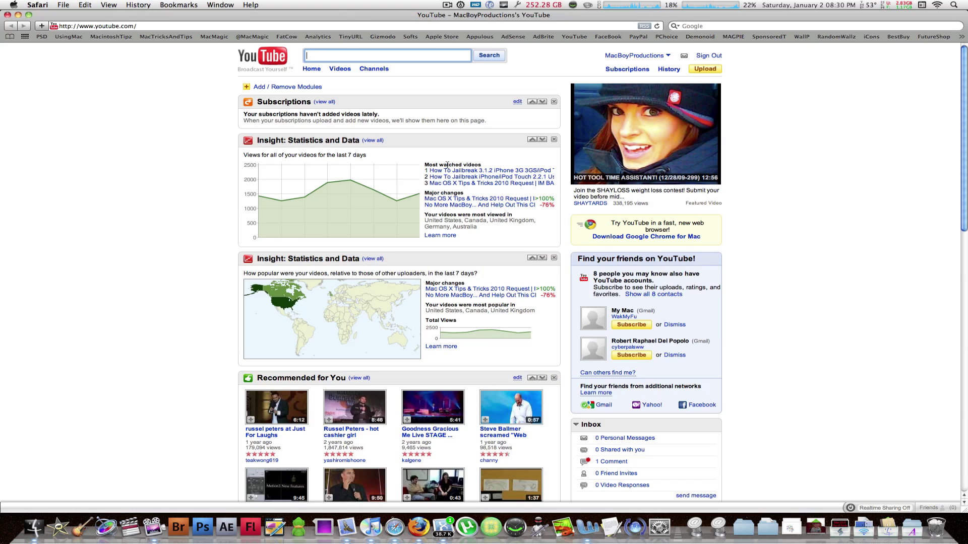
# Step: Open the MacMagic bookmark in a background tab and switch to it
pyautogui.rightClick(381, 130)
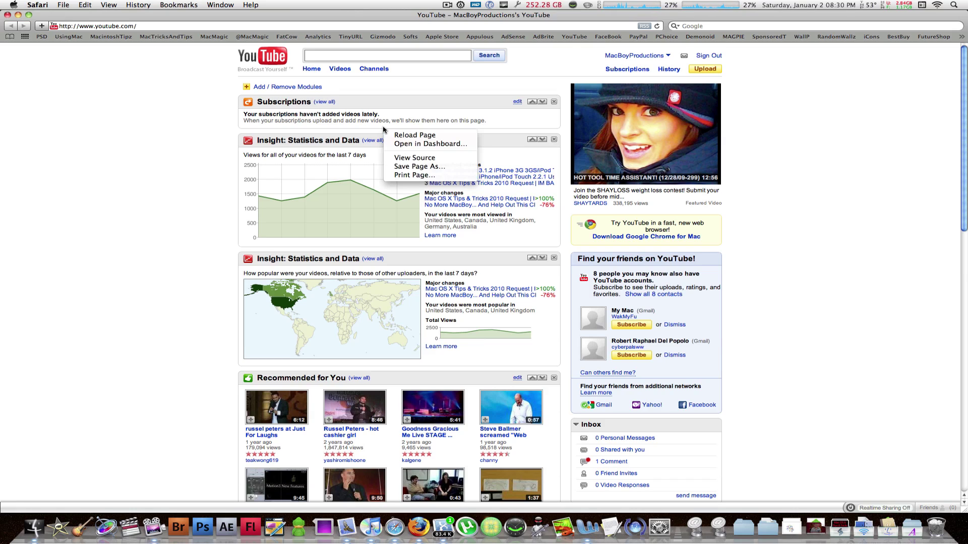
pyautogui.click(312, 115)
pyautogui.press('super')
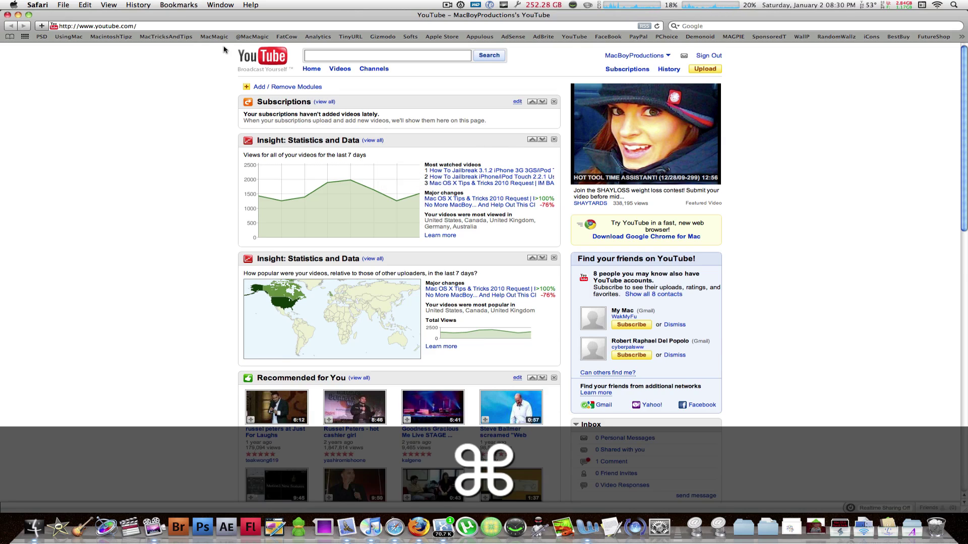
pyautogui.keyDown('super'); pyautogui.click(214, 37); pyautogui.keyUp('super')
pyautogui.click(207, 47)
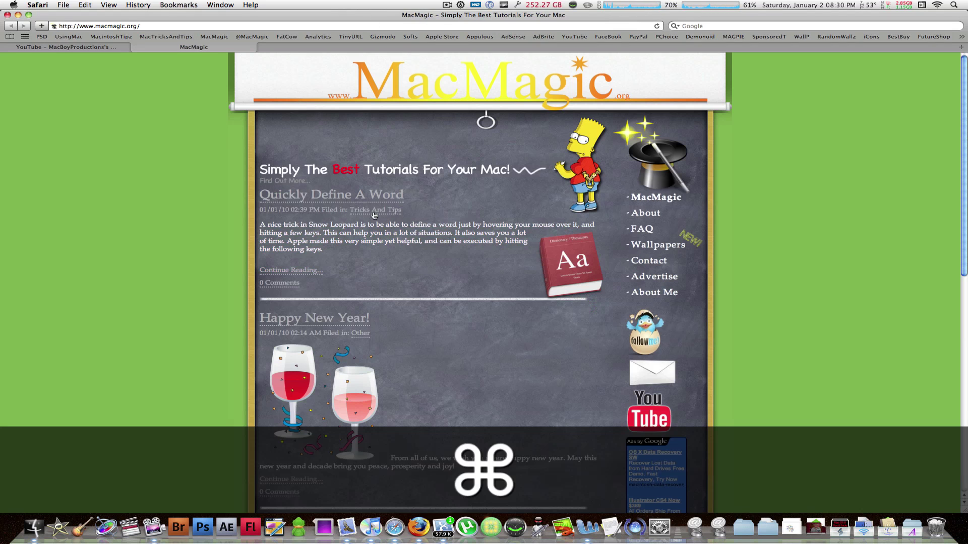
# Step: Open the Quickly Define A Word article in a background tab, view it, then close it
pyautogui.keyDown('super'); pyautogui.click(320, 197); pyautogui.keyUp('super')
pyautogui.click(325, 48)
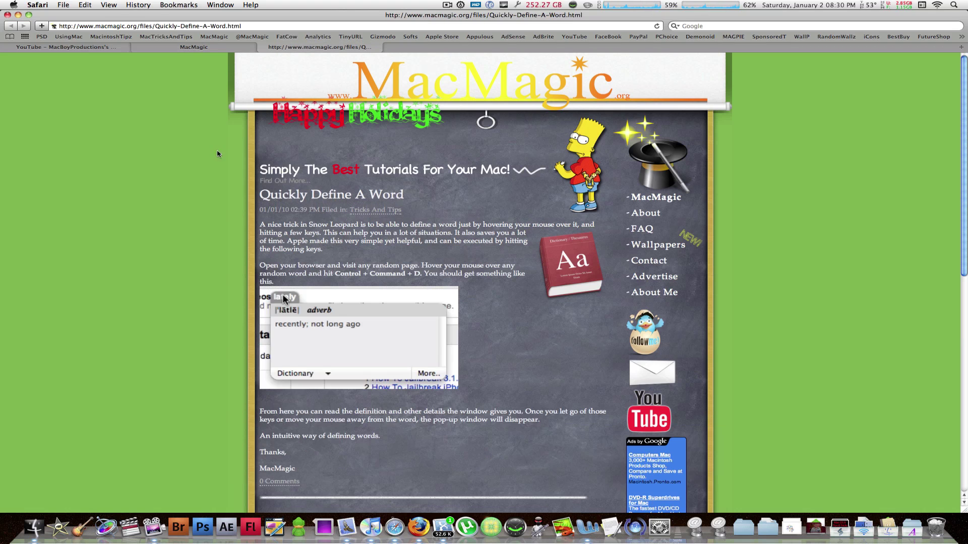
pyautogui.press('super+w')
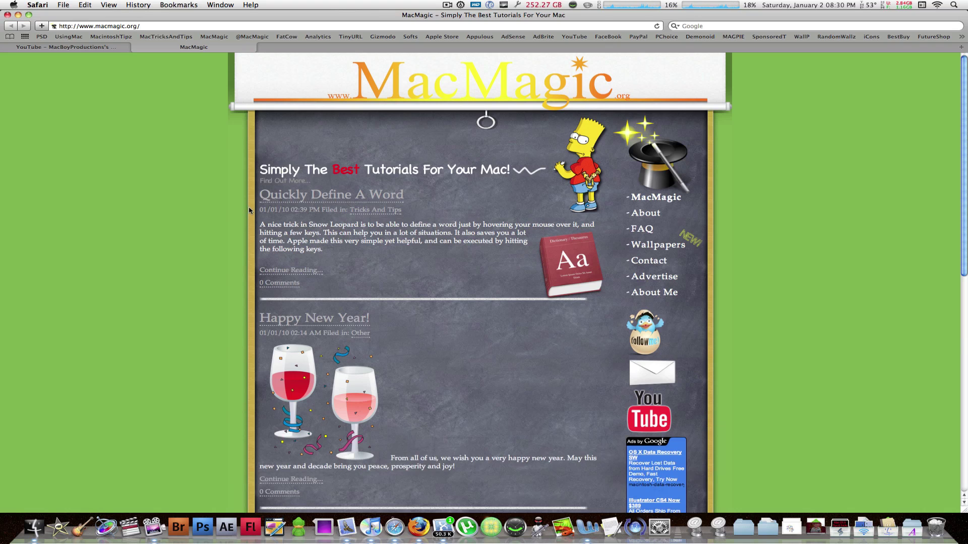
# Step: Option-click the Quickly Define A Word link to download it directly, then close the downloads list
pyautogui.rightClick(299, 195)
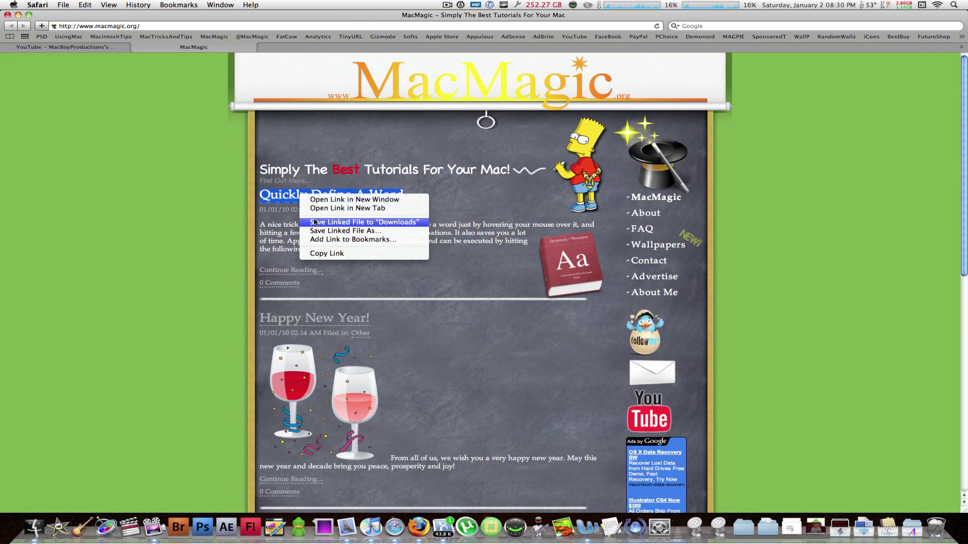
pyautogui.click(286, 233)
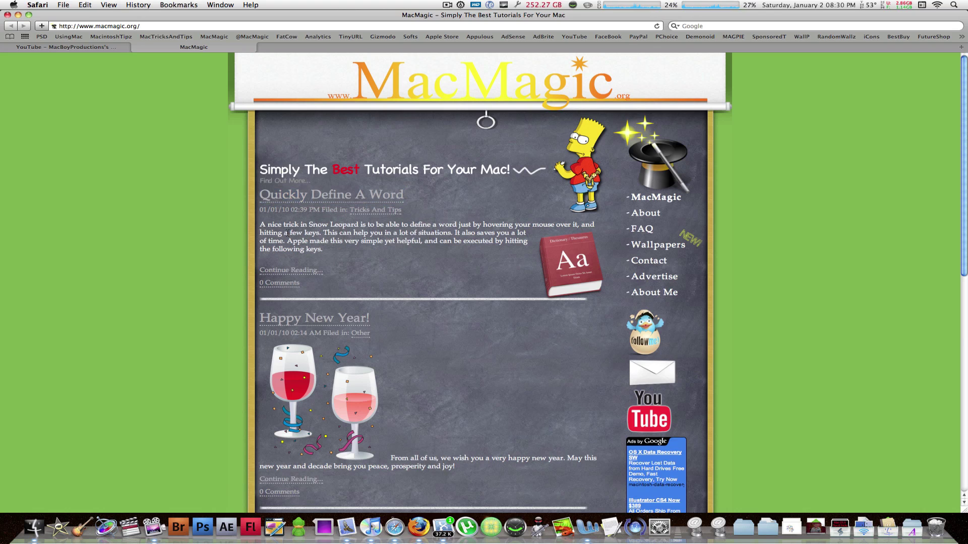
pyautogui.keyDown('alt'); pyautogui.click(297, 195); pyautogui.keyUp('alt')
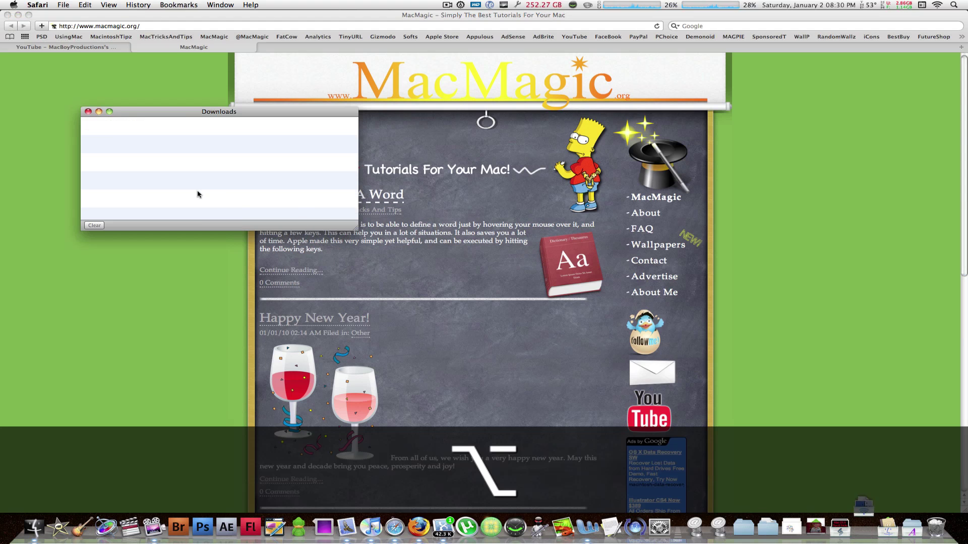
pyautogui.press('super+w')
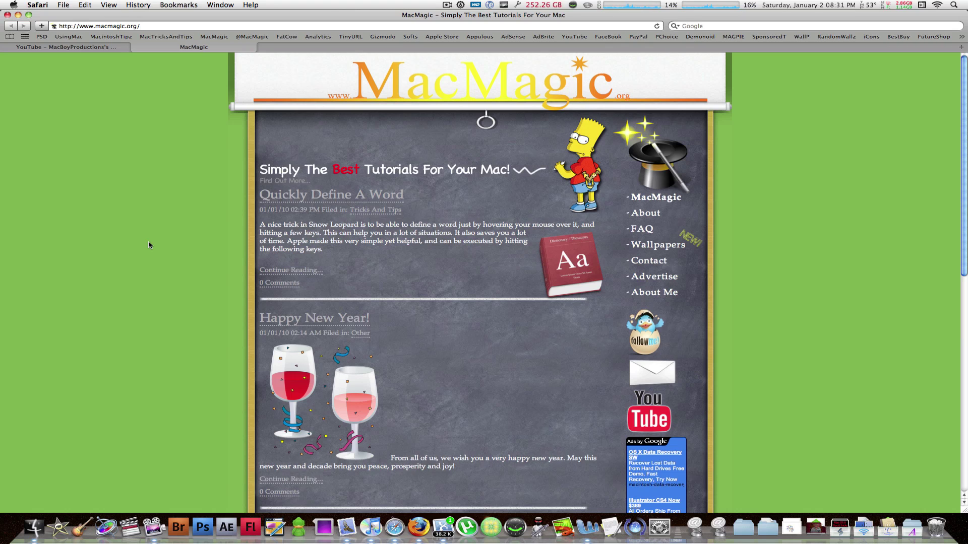
pyautogui.press('alt')
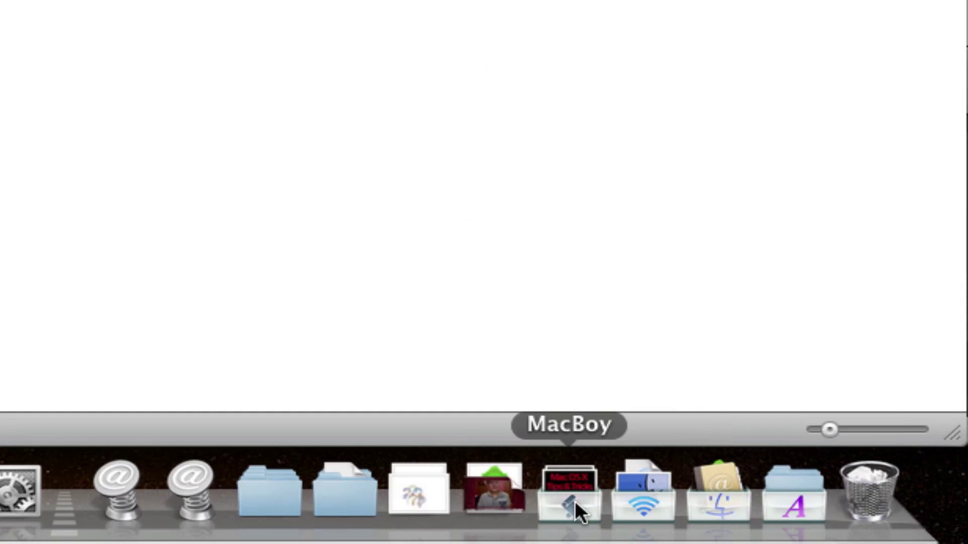
# Step: Open the Stacks folder in Home and select the System stack icon
pyautogui.click(707, 515)
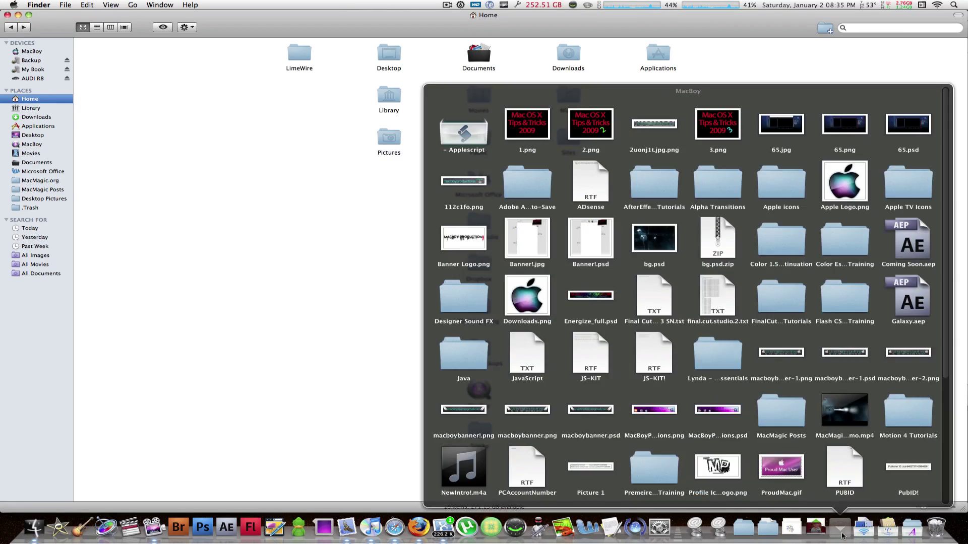
pyautogui.click(841, 535)
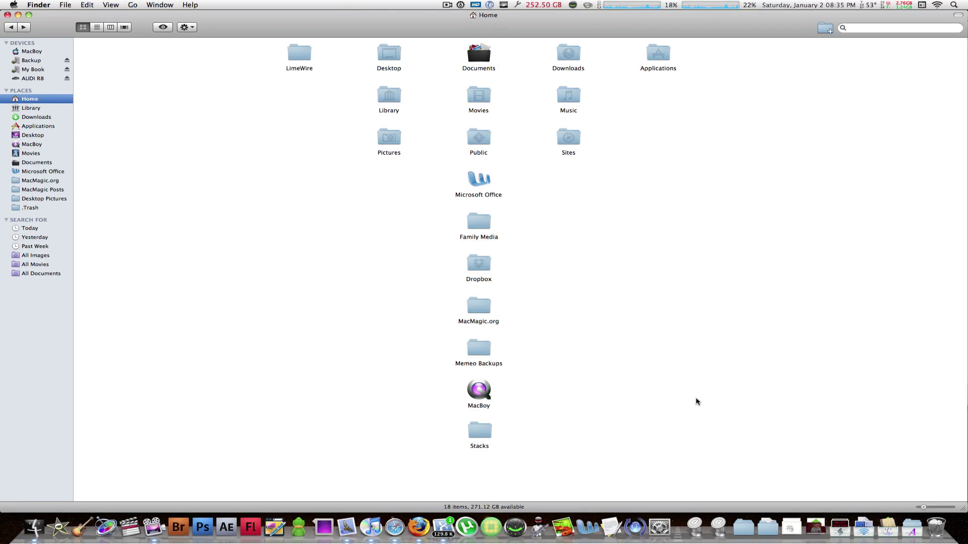
pyautogui.doubleClick(482, 434)
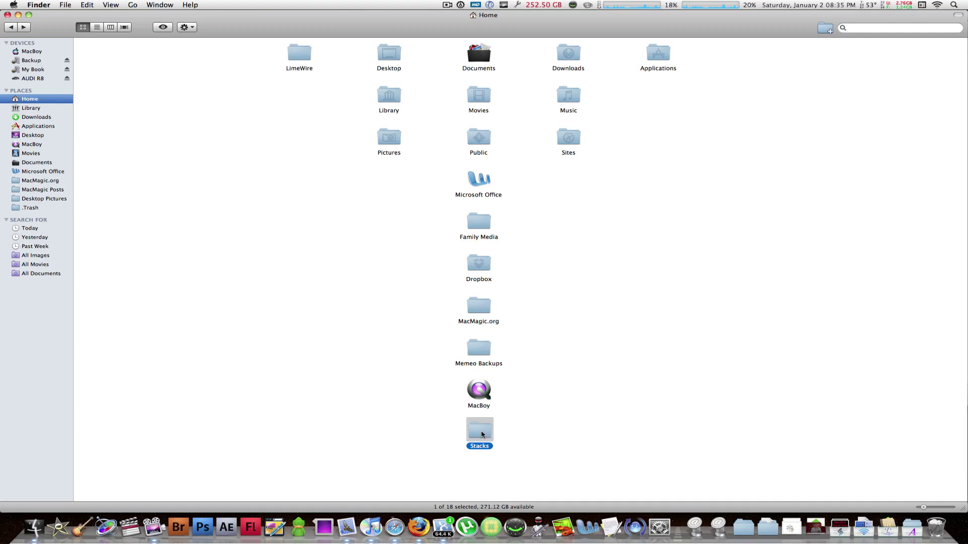
pyautogui.moveTo(381, 363); pyautogui.dragTo(79, 40)
pyautogui.click(79, 114)
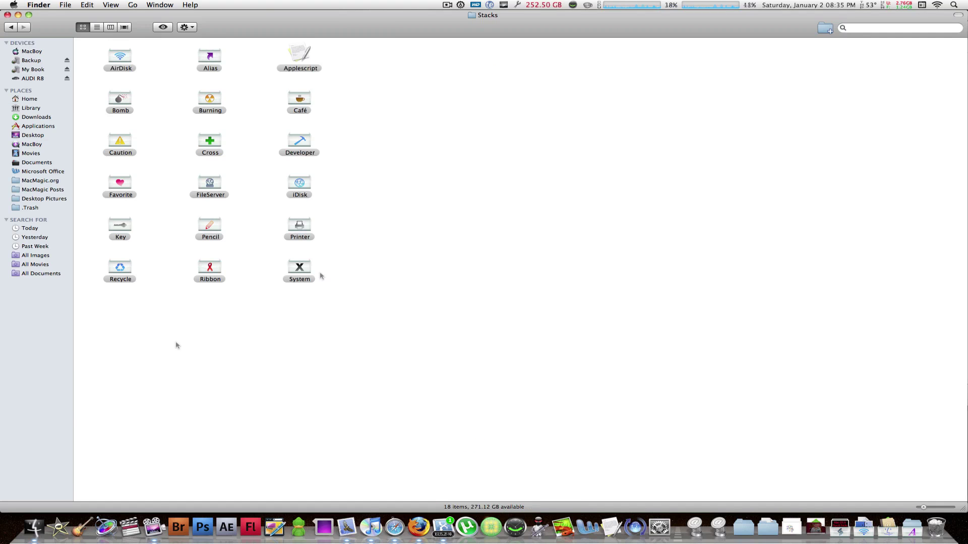
pyautogui.click(304, 266)
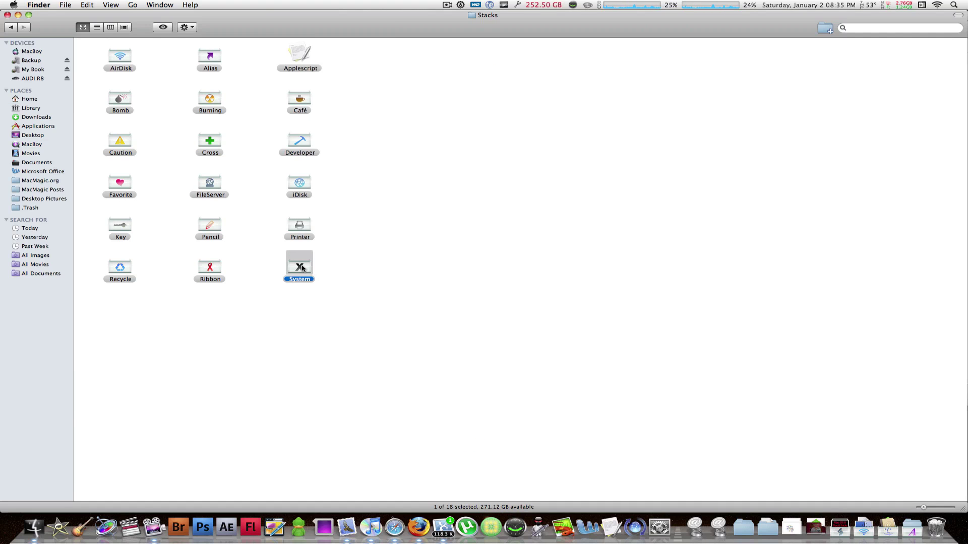
# Step: Copy the System icon into Documents, clear its name, then show the Home folder
pyautogui.press('super+shift+a')
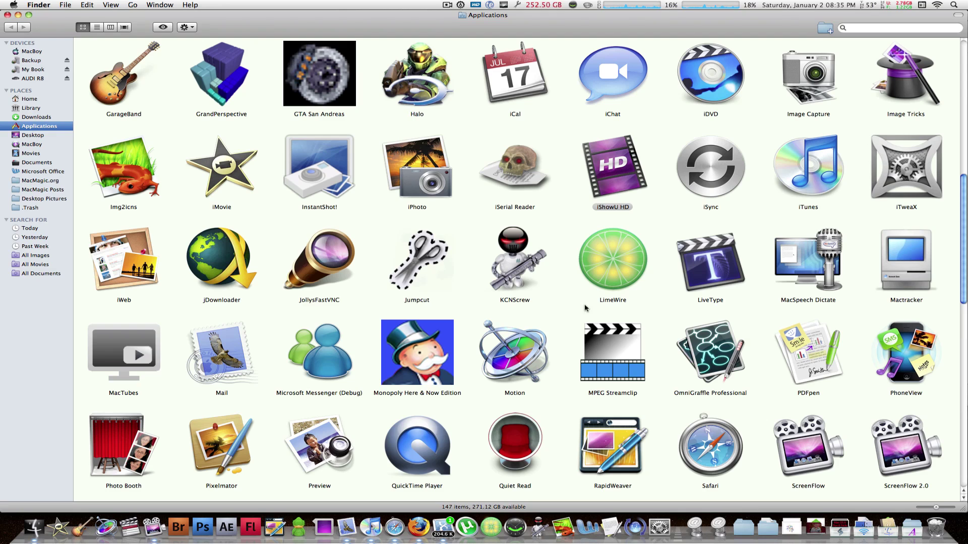
pyautogui.click(36, 162)
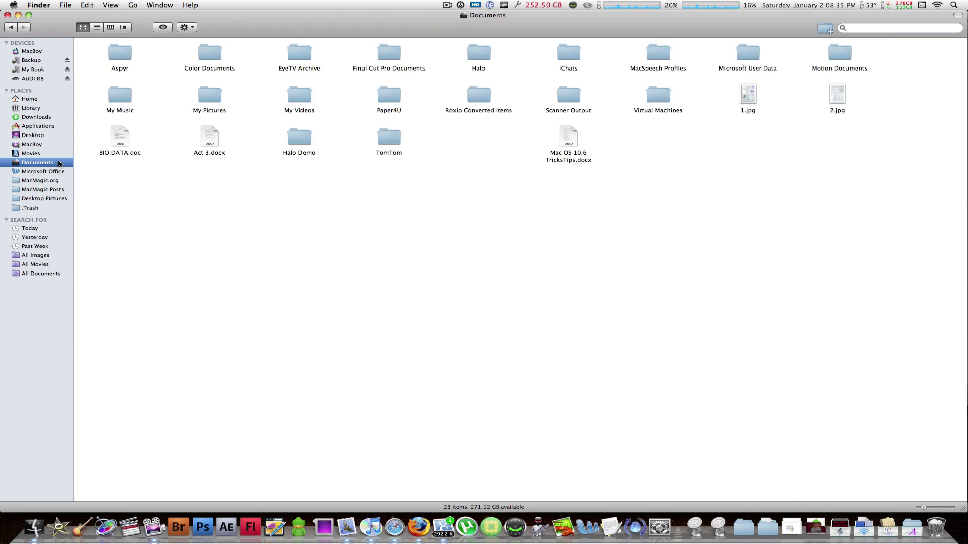
pyautogui.press('super+grave')
pyautogui.moveTo(304, 263); pyautogui.dragTo(627, 242)
pyautogui.click(612, 324)
pyautogui.click(620, 255)
pyautogui.press('BackSpace')
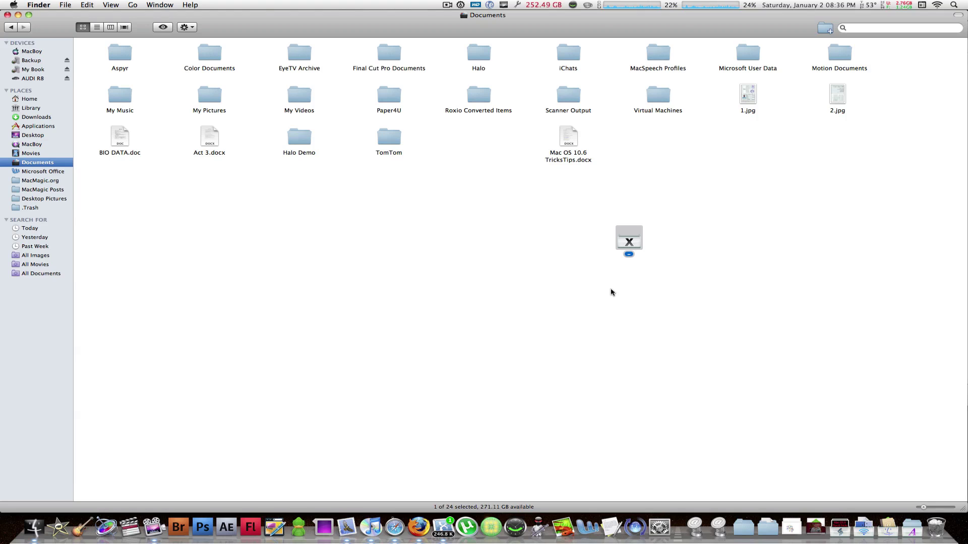
pyautogui.press('super+shift+h')
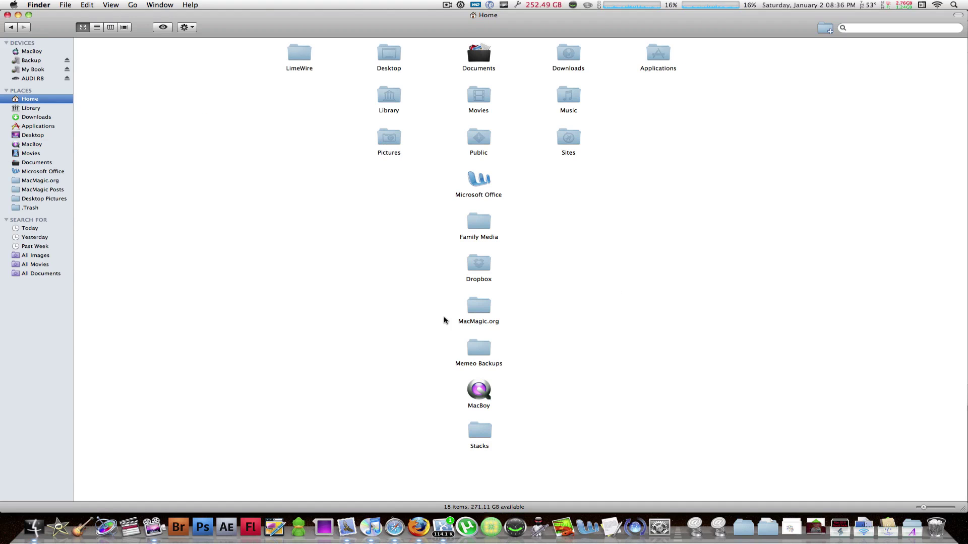
# Step: Drag the Documents folder from the Home window into the Dock as a stack topped by the System icon
pyautogui.moveTo(480, 63); pyautogui.dragTo(797, 491)
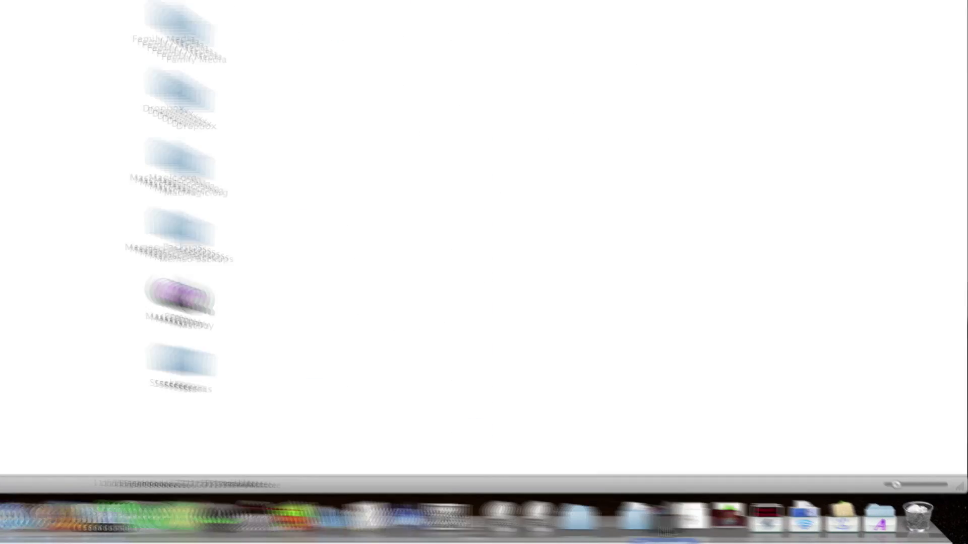
pyautogui.moveTo(660, 524); pyautogui.dragTo(653, 519)
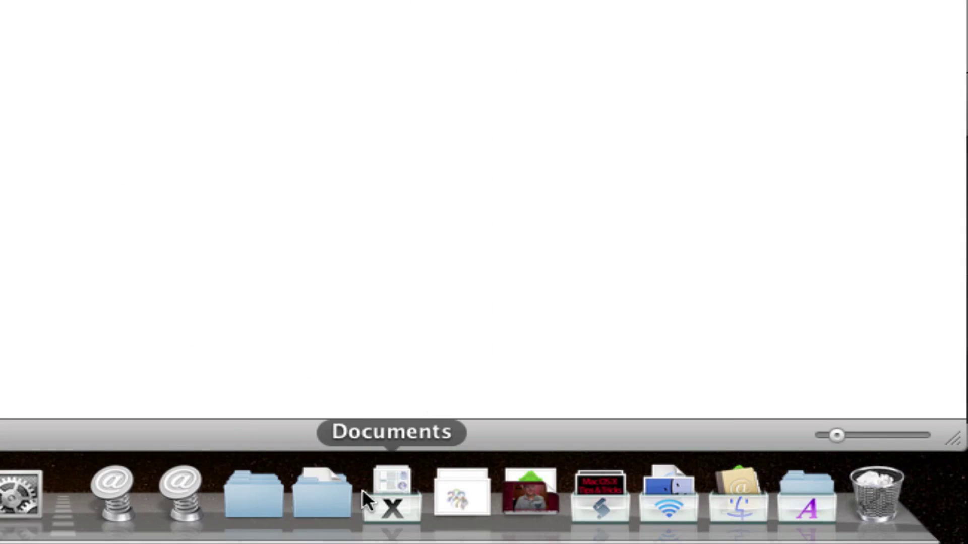